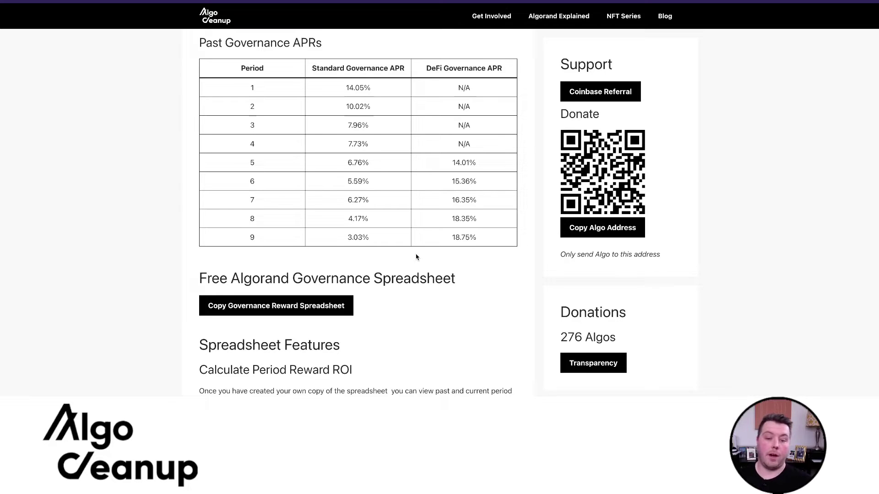
# - Review the period 9 APR values on Algo Cleanup, then open the governance period 9 API data
pyautogui.moveTo(484, 237); pyautogui.dragTo(342, 235)
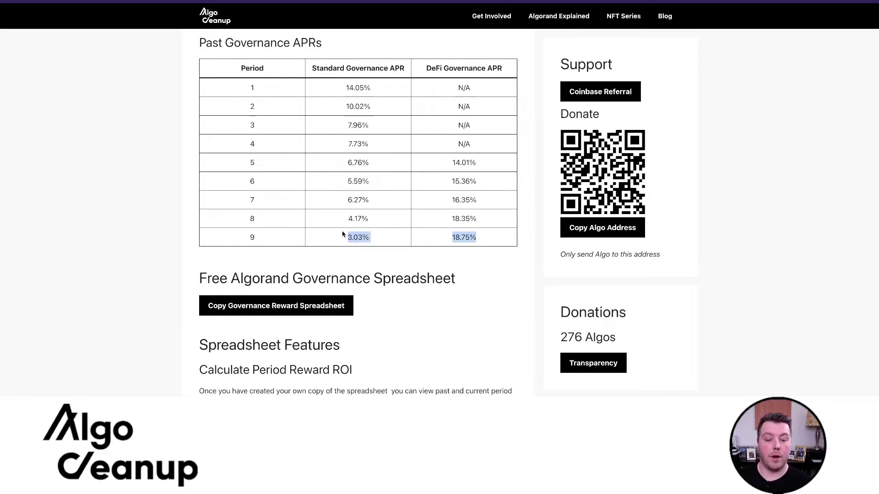
pyautogui.click(387, 265)
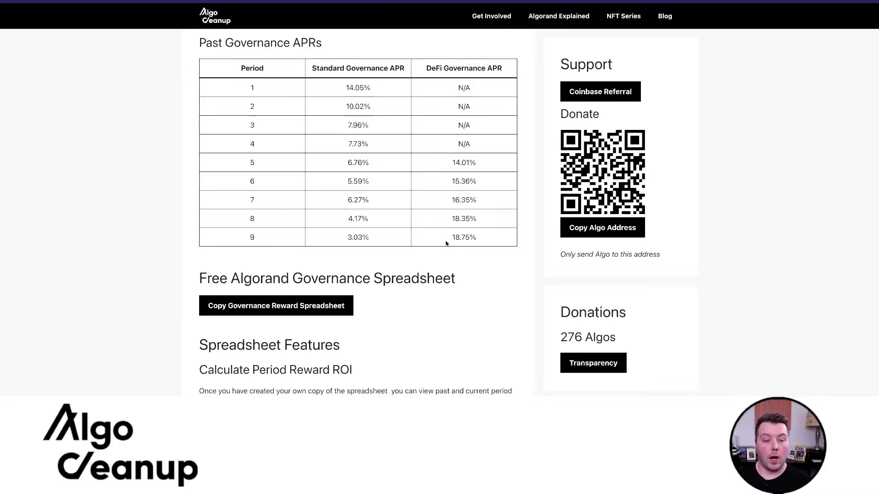
pyautogui.scroll(-6, 439, 228)
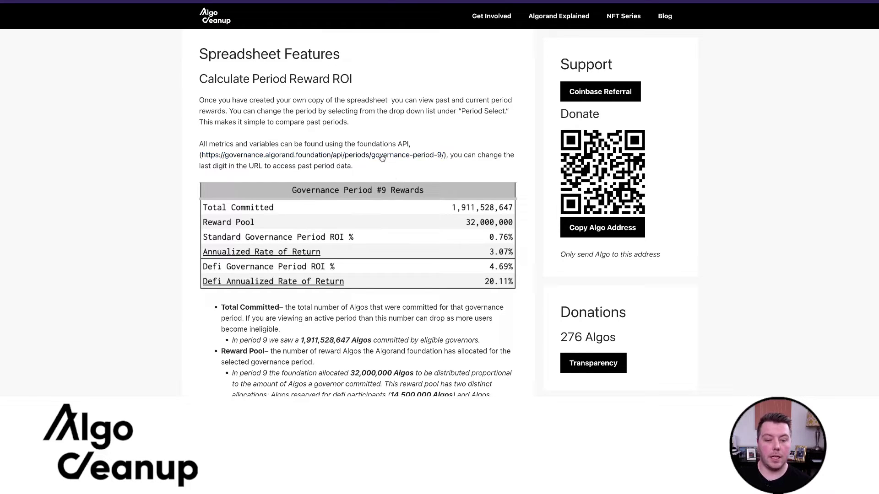
pyautogui.click(363, 154)
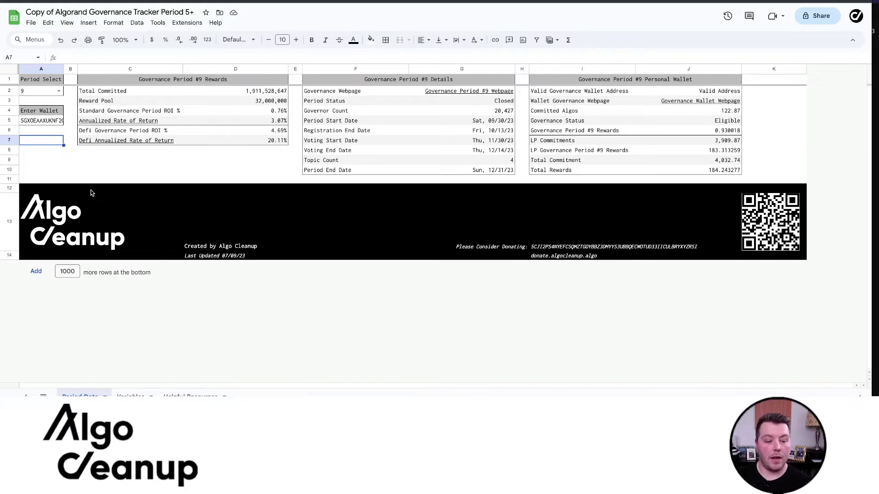
# - In the Variables sheet, inspect the reward pool amount (C16) and non-DeFi participants' reserved rewards (C17)
pyautogui.click(131, 396)
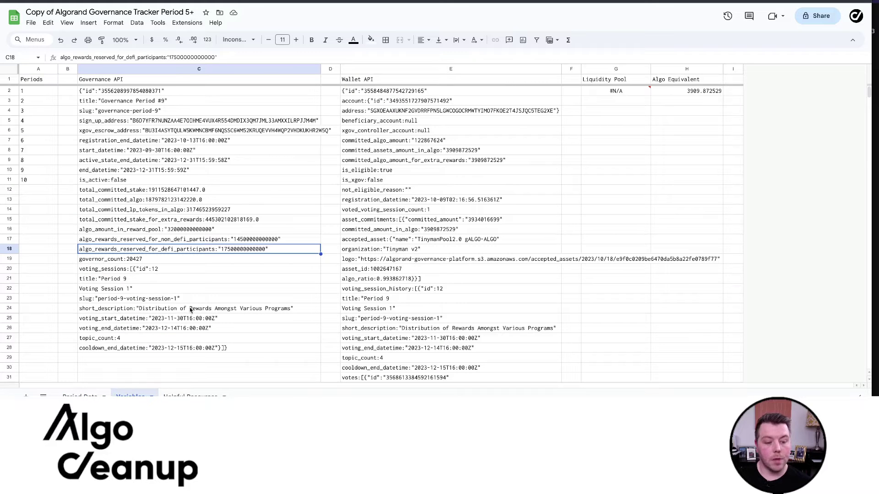
pyautogui.click(111, 231)
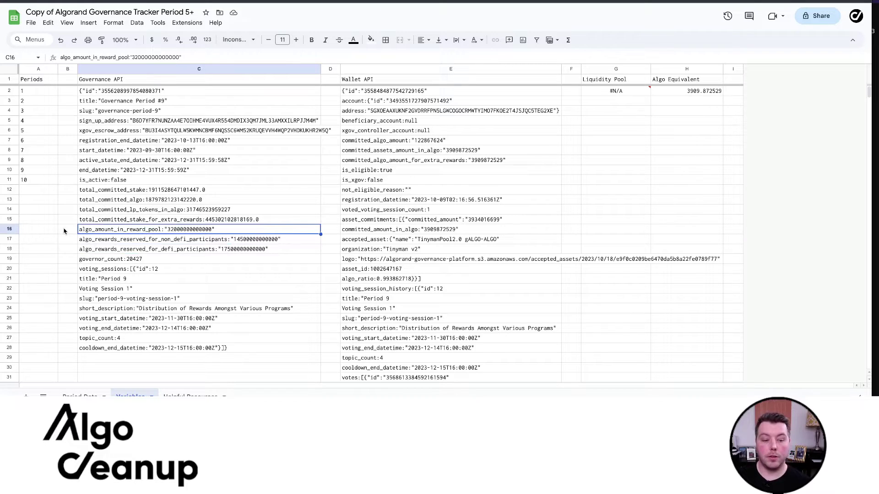
pyautogui.click(97, 242)
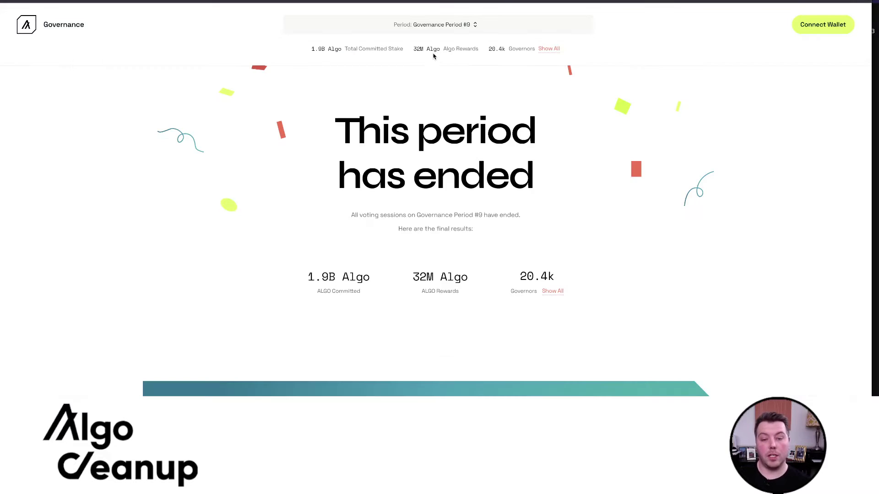
pyautogui.moveTo(417, 52)
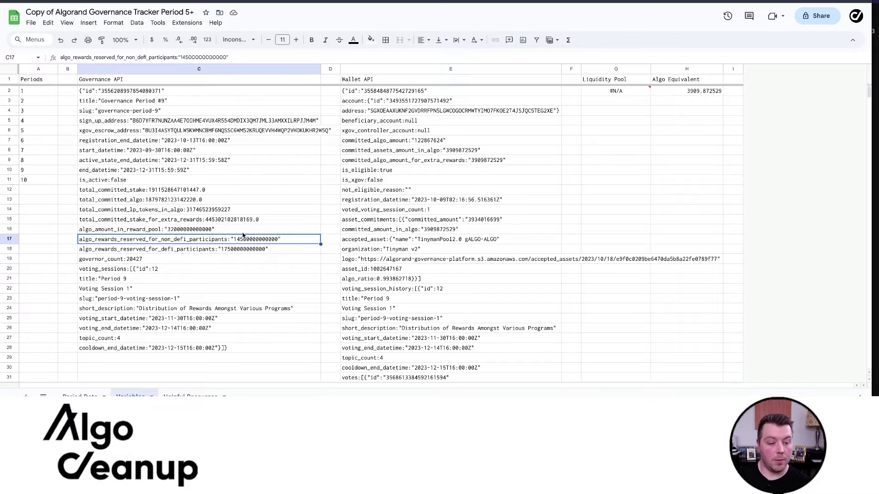
pyautogui.click(245, 232)
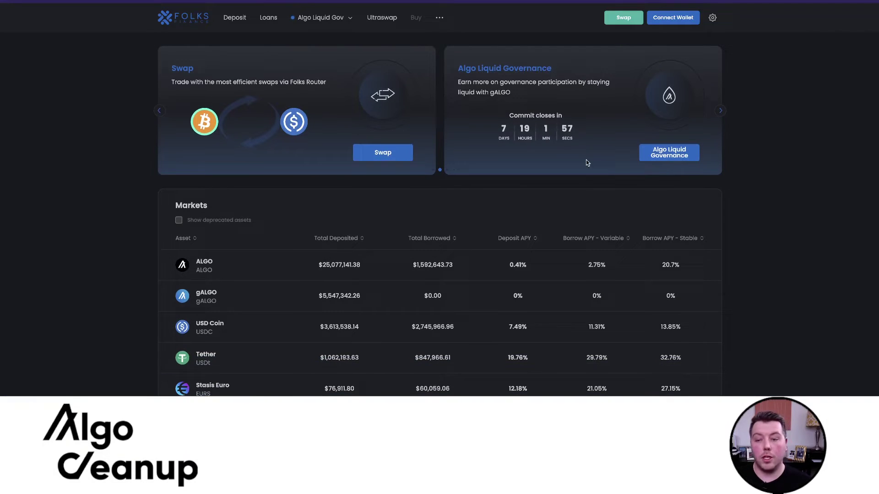
# - Connect the wallet and enter a 2050 ALGO gALGO commit, declining to become an xGov
pyautogui.click(673, 17)
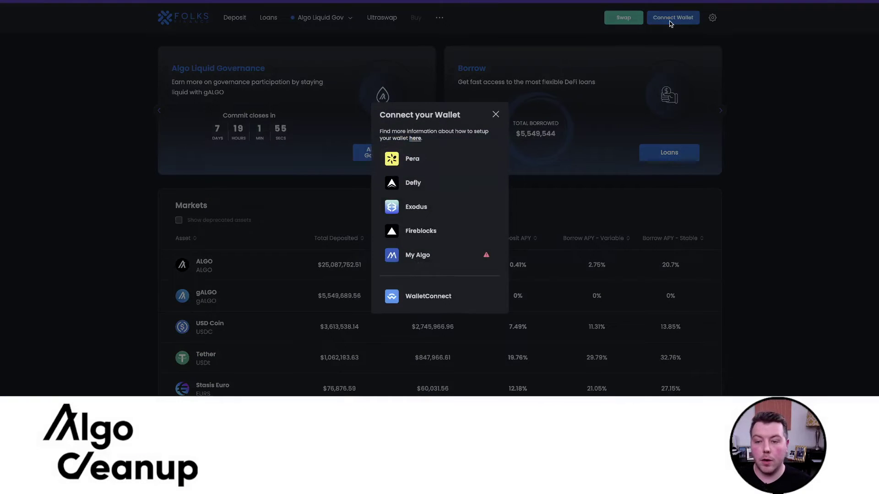
pyautogui.click(412, 180)
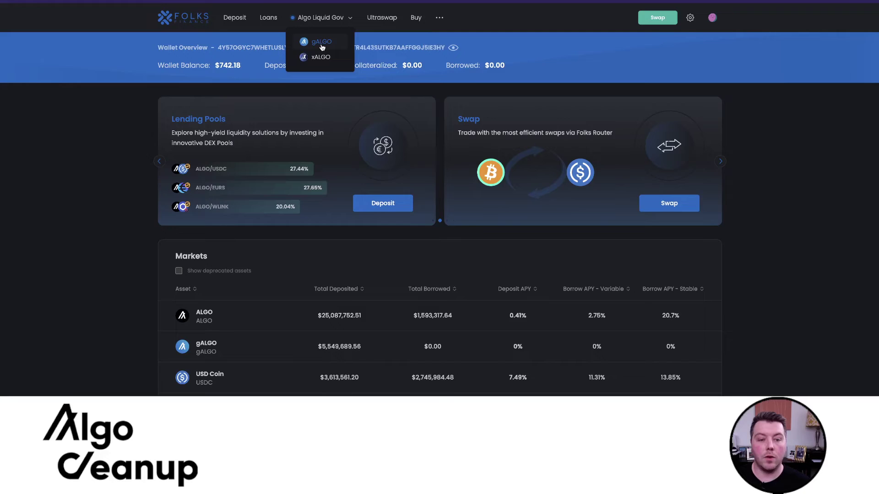
pyautogui.click(321, 43)
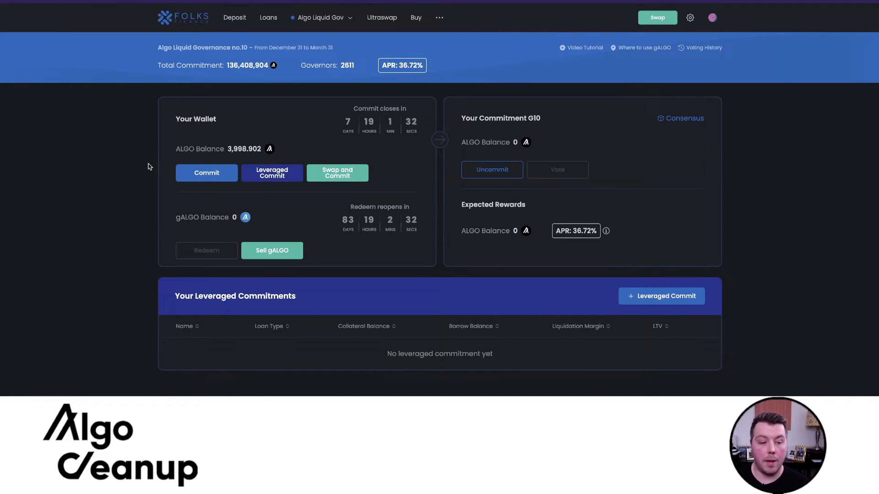
pyautogui.click(199, 177)
pyautogui.click(437, 201)
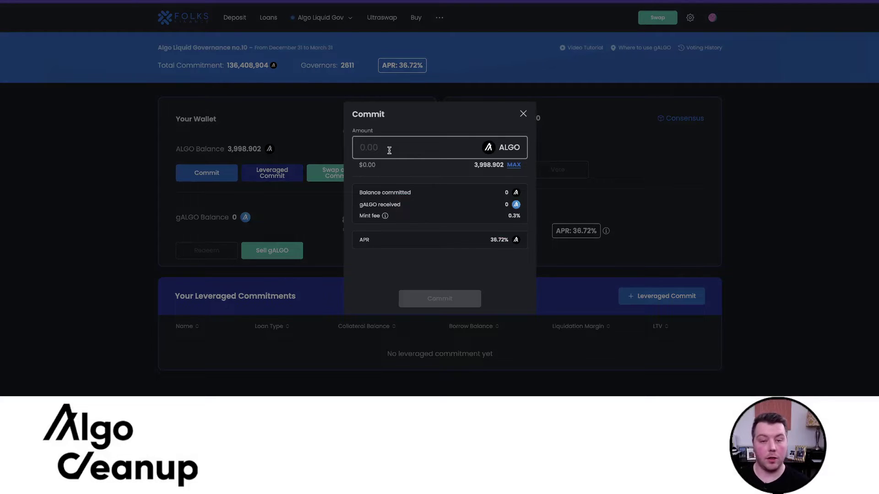
pyautogui.click(389, 150)
pyautogui.write('2050')
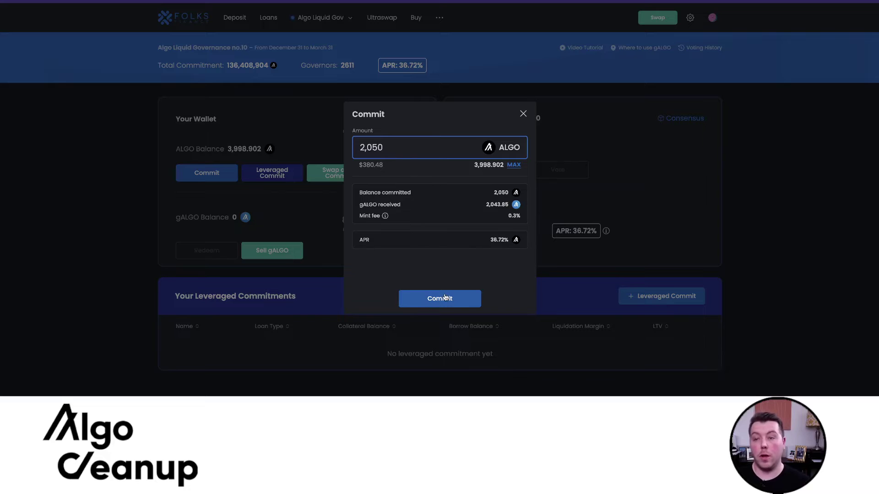
# - Submit the 2,050 ALGO commitment for wallet approval
pyautogui.click(444, 298)
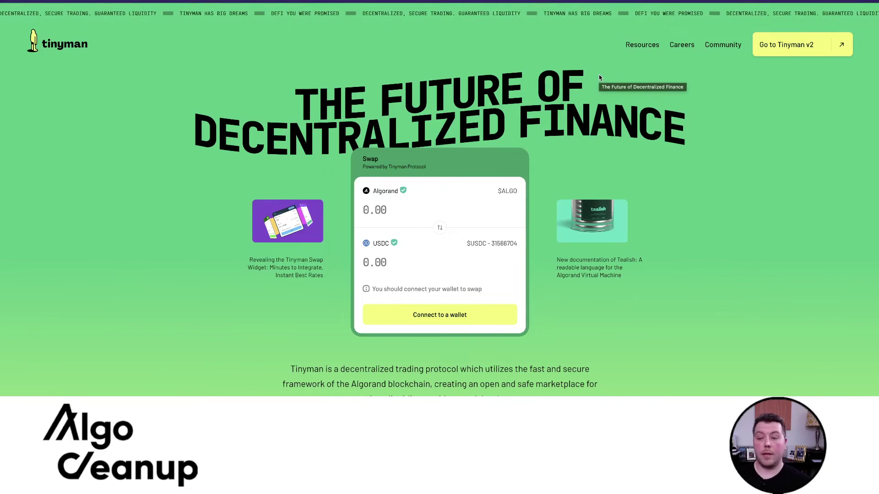
# - Open Tinyman v2's pools list and the gALGO/ALGO add-liquidity form
pyautogui.click(758, 52)
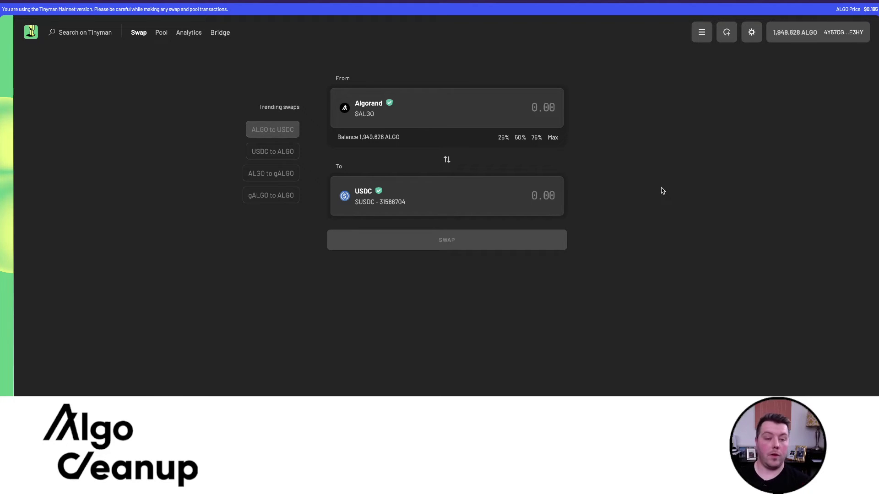
pyautogui.click(160, 33)
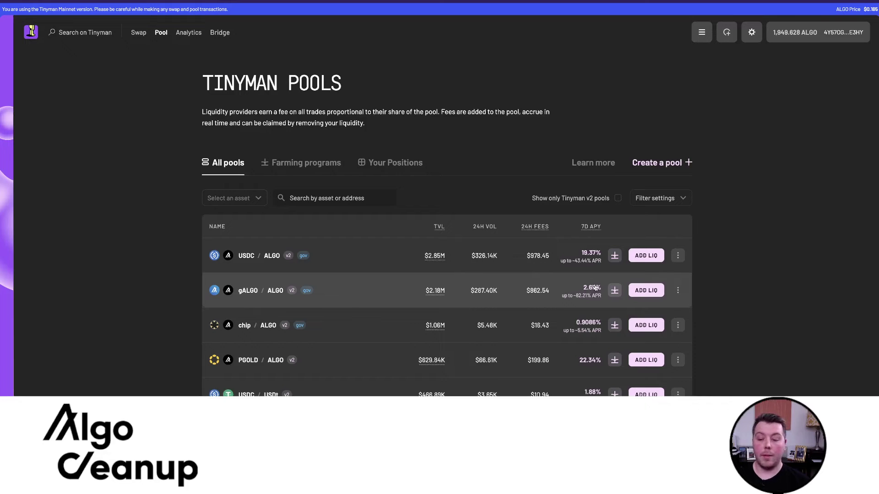
pyautogui.click(644, 290)
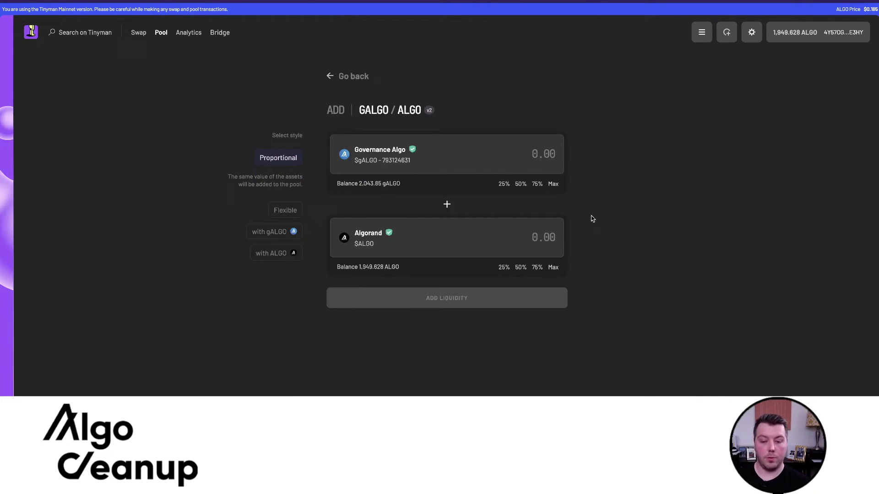
# - Deposit the full 2,043.85 gALGO with 1,961.086028 ALGO into the gALGO/ALGO pool
pyautogui.click(553, 183)
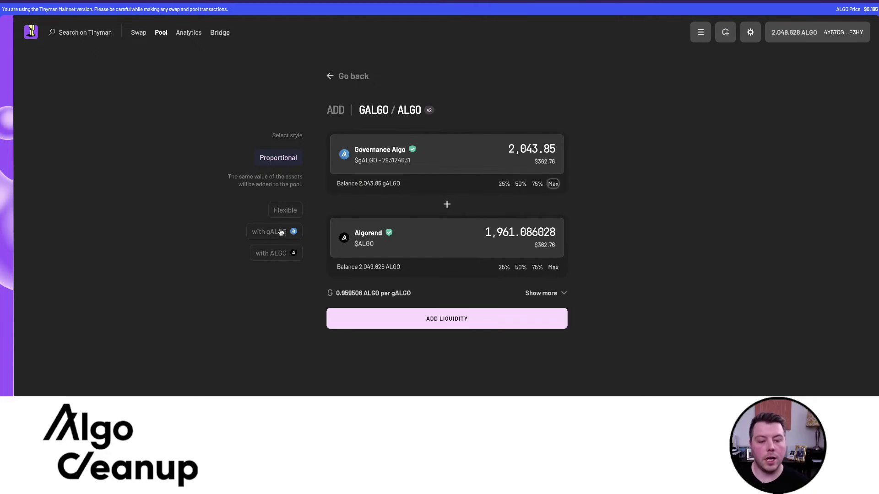
pyautogui.click(495, 324)
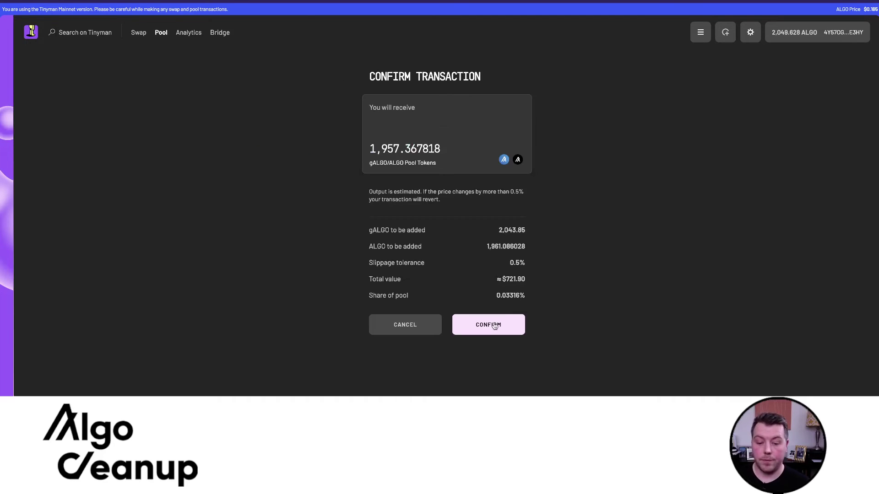
pyautogui.click(494, 324)
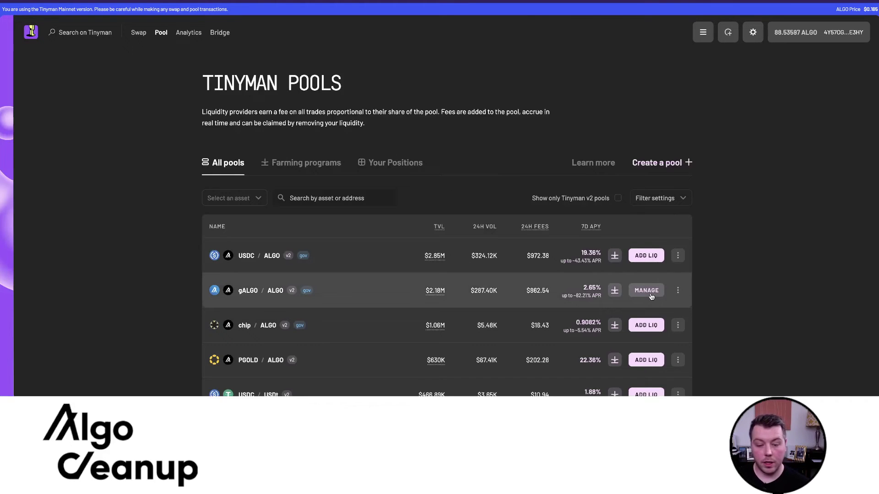
# - Open the gALGO/ALGO pool details and its Targeted DeFi Rewards #9 farming program
pyautogui.click(646, 291)
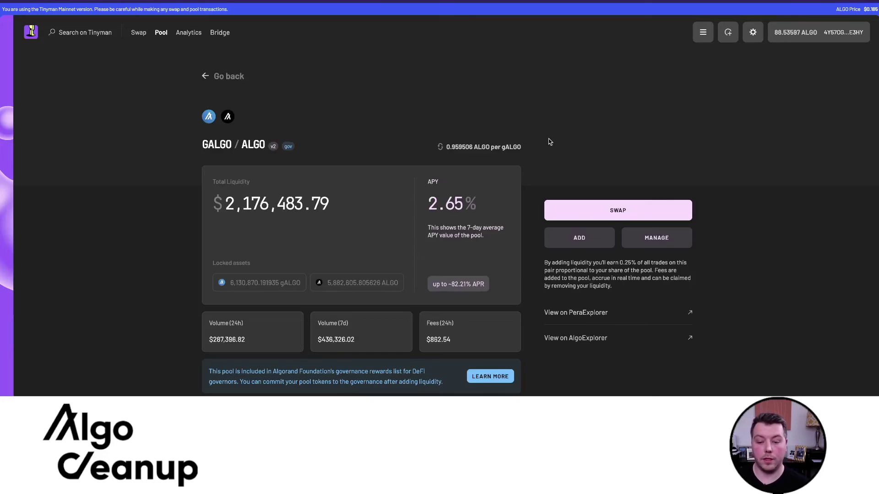
pyautogui.scroll(-5, 550, 142)
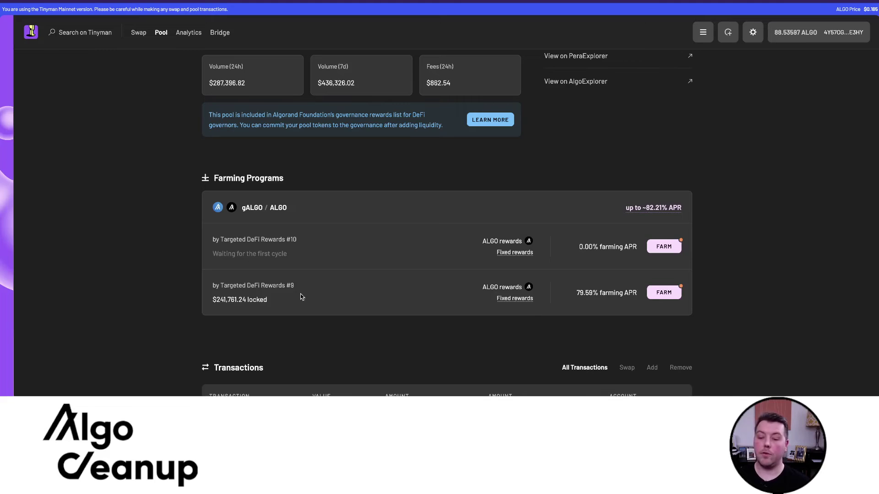
pyautogui.click(300, 295)
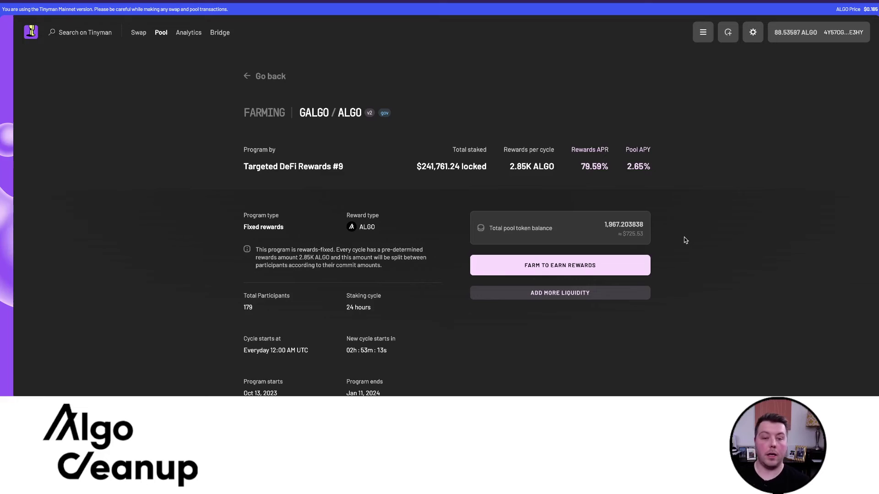
# - Farm all 1,967.203838 gALGO/ALGO pool tokens and view the farm's detail page
pyautogui.click(597, 264)
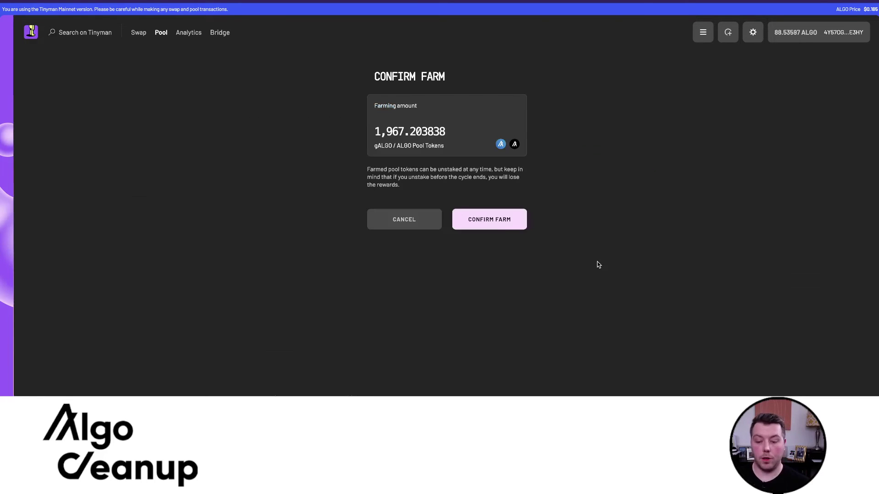
pyautogui.click(505, 226)
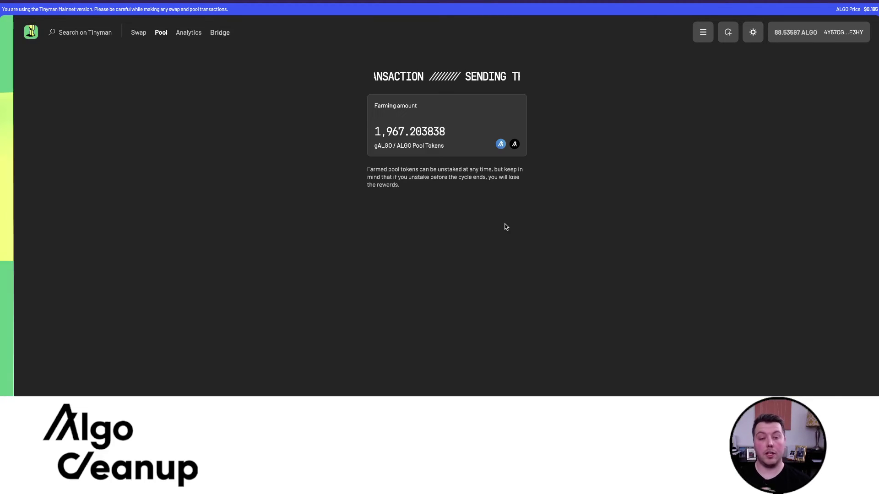
pyautogui.click(443, 313)
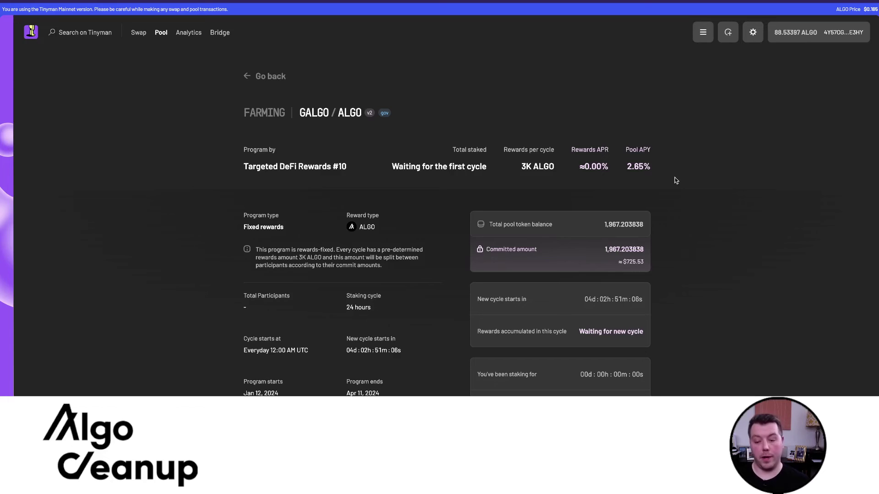
pyautogui.scroll(-1, 684, 191)
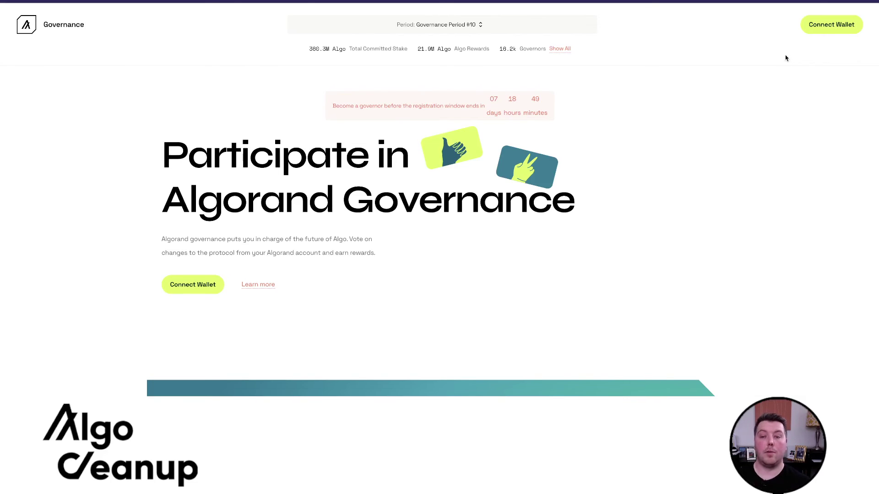
# - Commit the maximum 87.53 ALGO plus all TinymanPool2.0 GALGO-ALGO LP tokens to governance
pyautogui.click(826, 34)
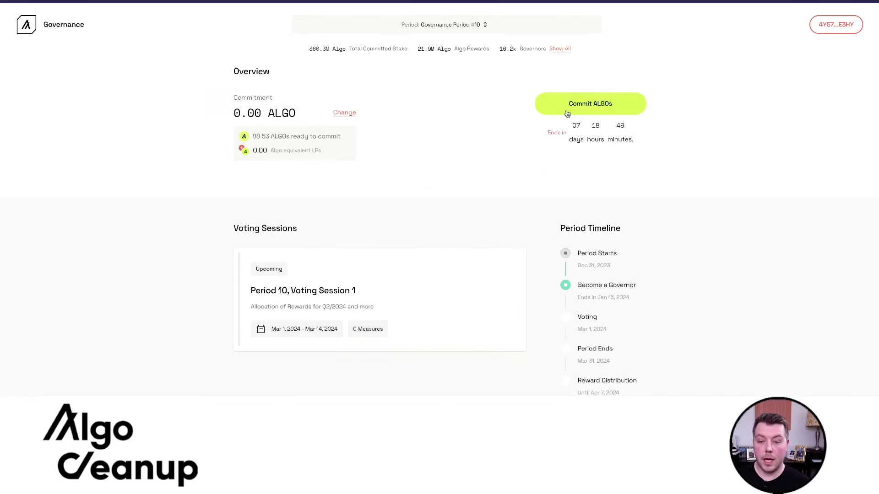
pyautogui.click(567, 110)
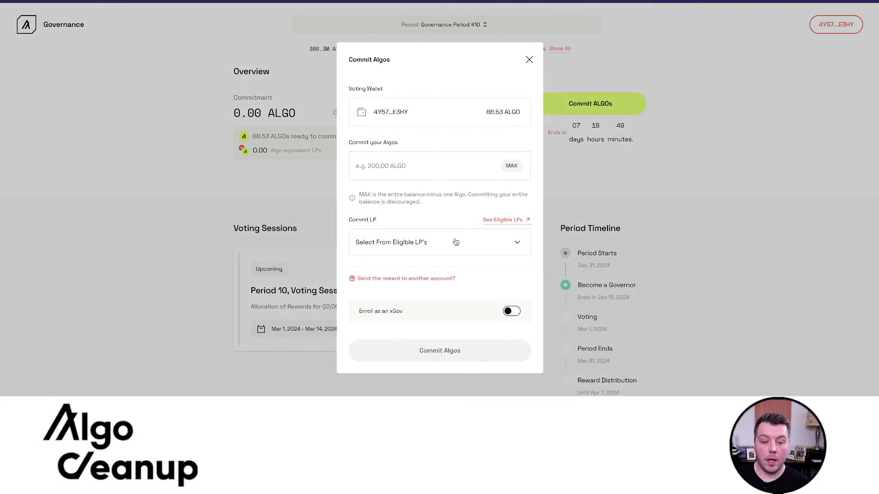
pyautogui.click(511, 166)
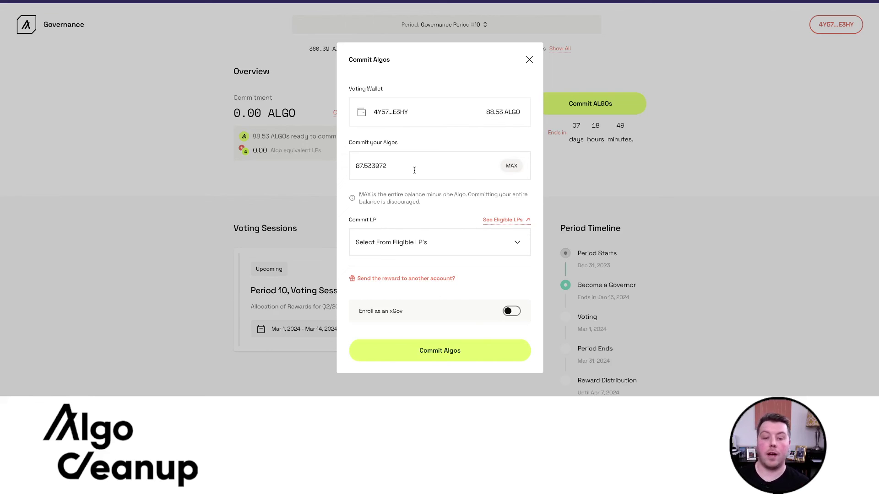
pyautogui.click(451, 250)
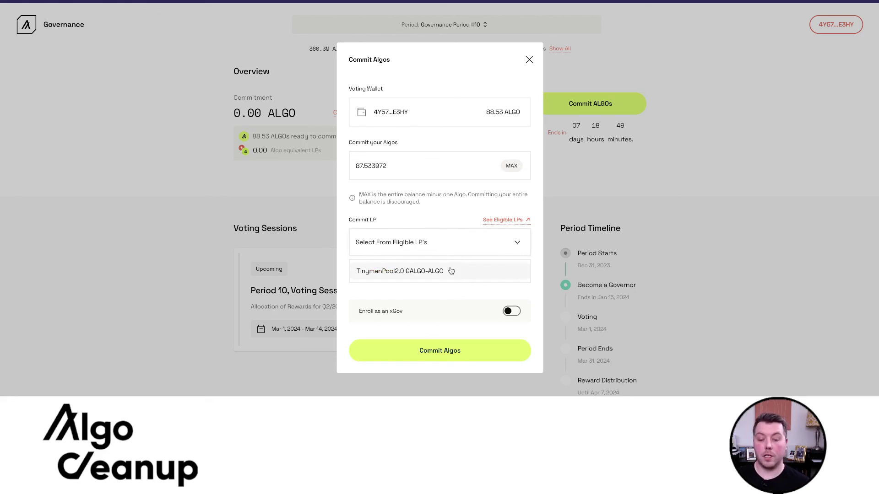
pyautogui.click(451, 271)
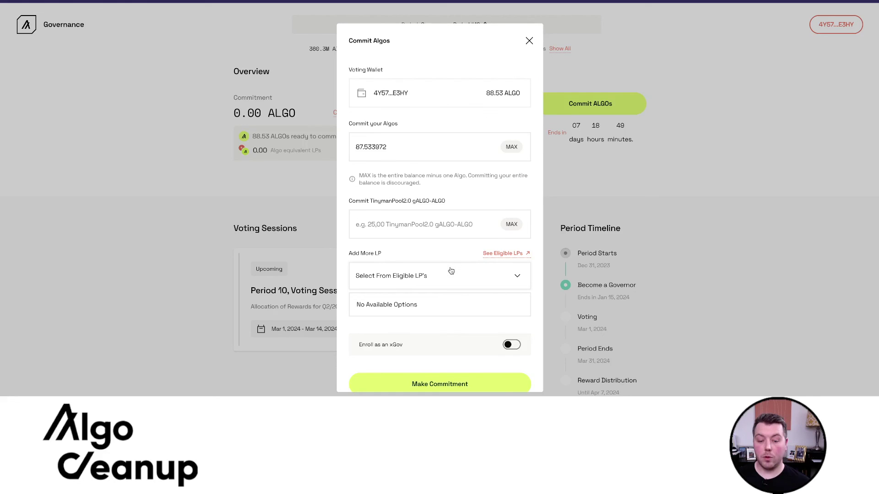
pyautogui.click(511, 225)
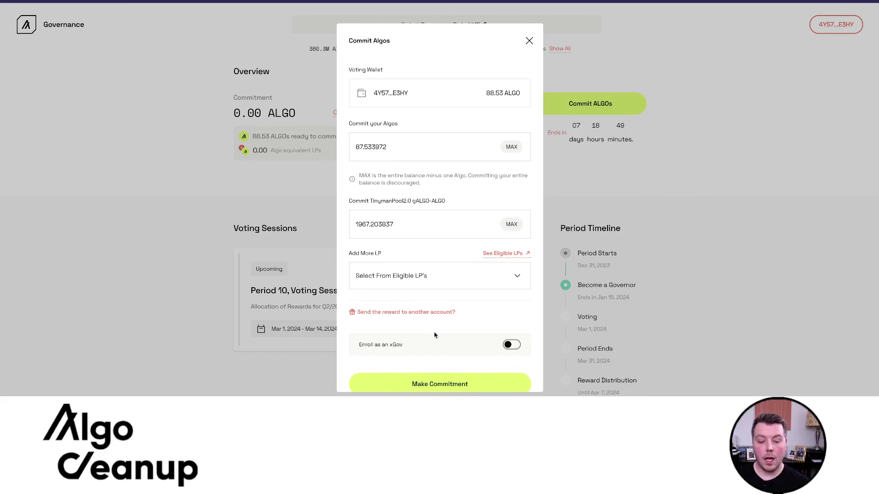
pyautogui.click(465, 385)
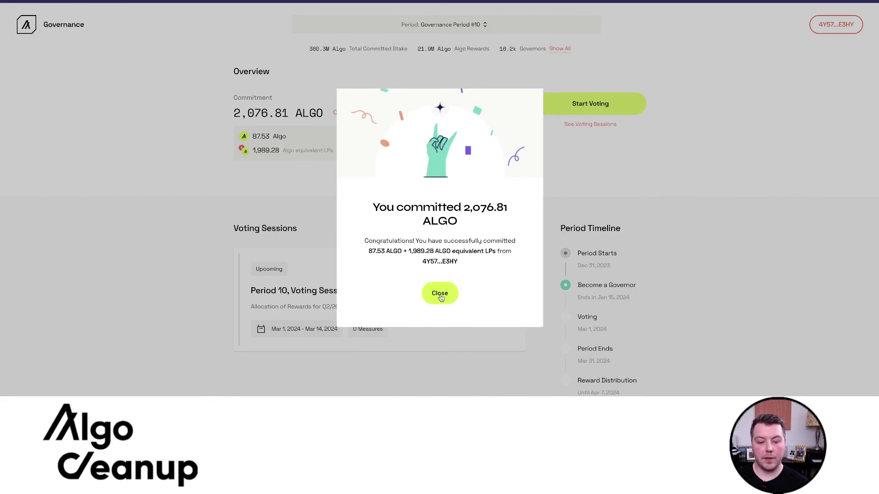
pyautogui.click(439, 295)
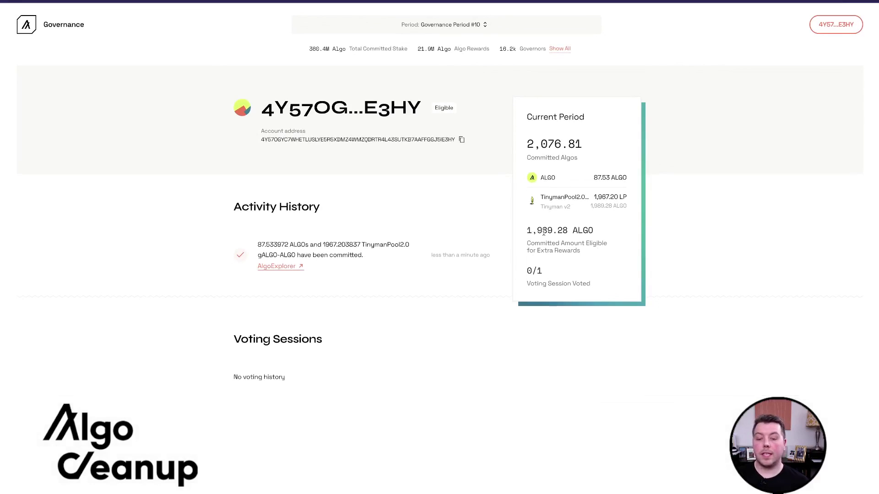